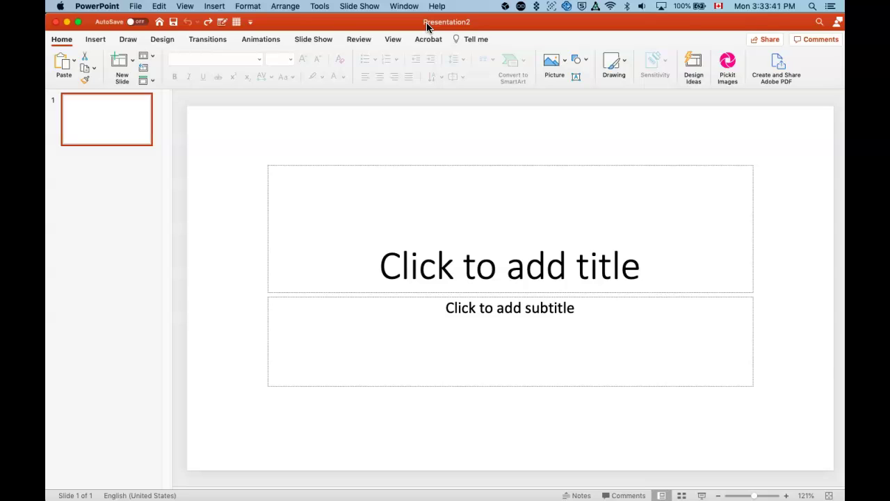
- Paste the 13 copied slides and delete the empty first slide
{"action": "left_click", "coordinate": [139, 125]}
{"action": "key", "text": "super+v"}
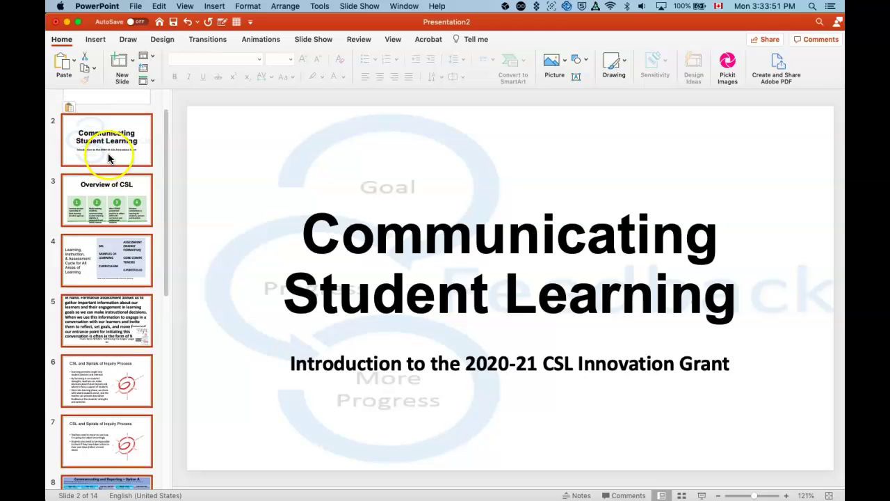
{"action": "scroll", "coordinate": [108, 127], "scroll_direction": "up", "scroll_amount": 2}
{"action": "left_click", "coordinate": [103, 123]}
{"action": "key", "text": "Delete"}
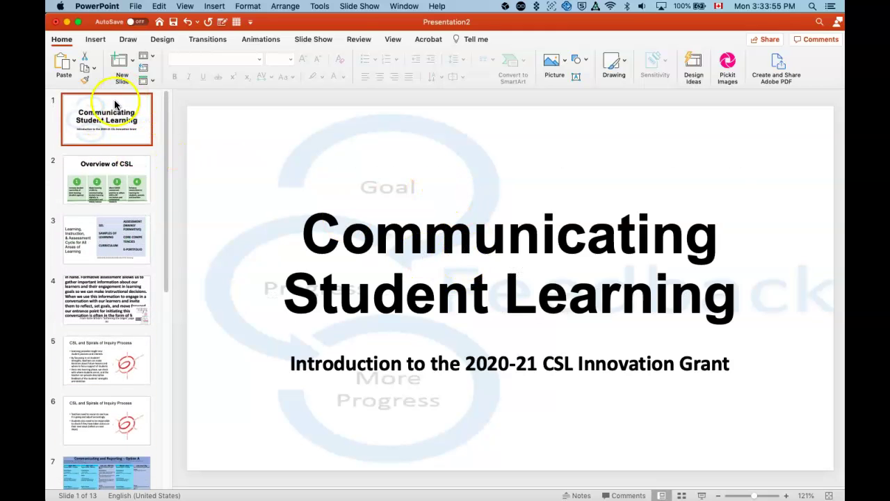
- Review slides 2 through 5, then return to the Communicating Student Learning title slide
{"action": "left_click", "coordinate": [109, 164]}
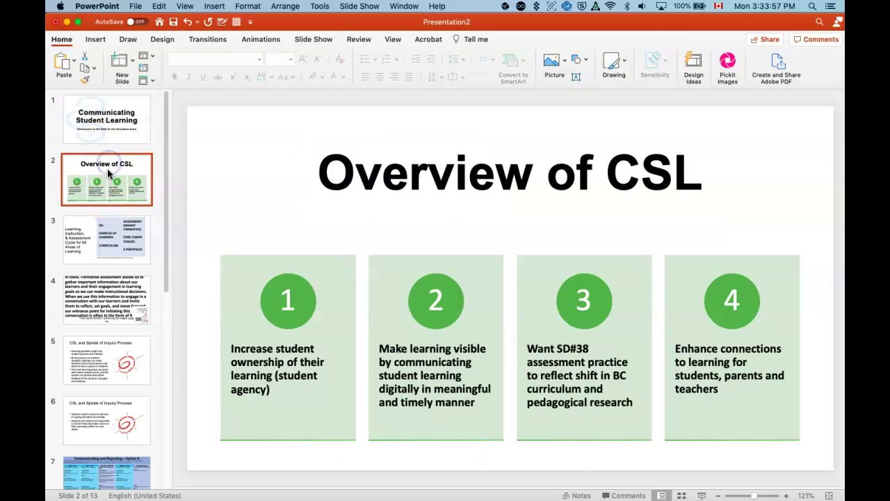
{"action": "left_click", "coordinate": [118, 235]}
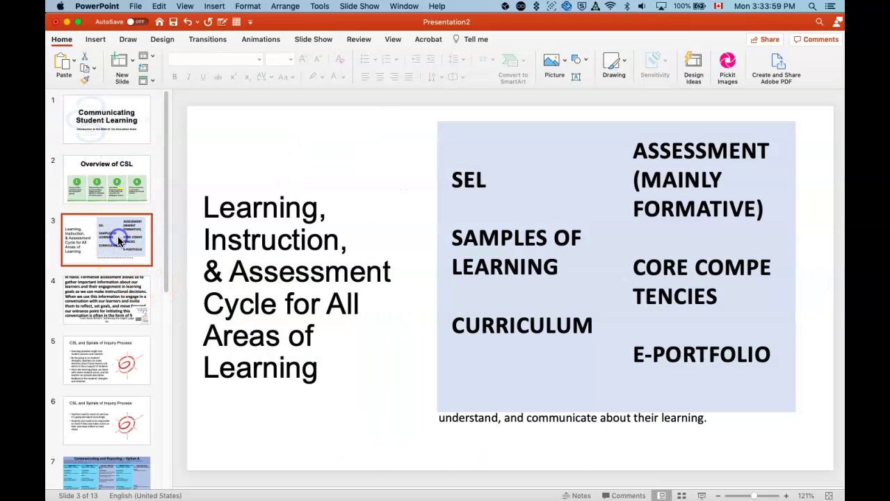
{"action": "left_click", "coordinate": [117, 300]}
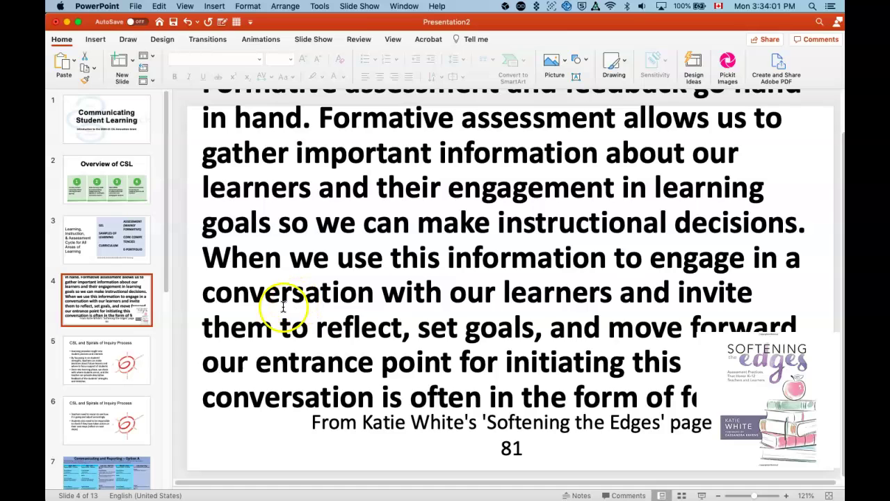
{"action": "left_click", "coordinate": [125, 353]}
{"action": "left_click", "coordinate": [107, 130]}
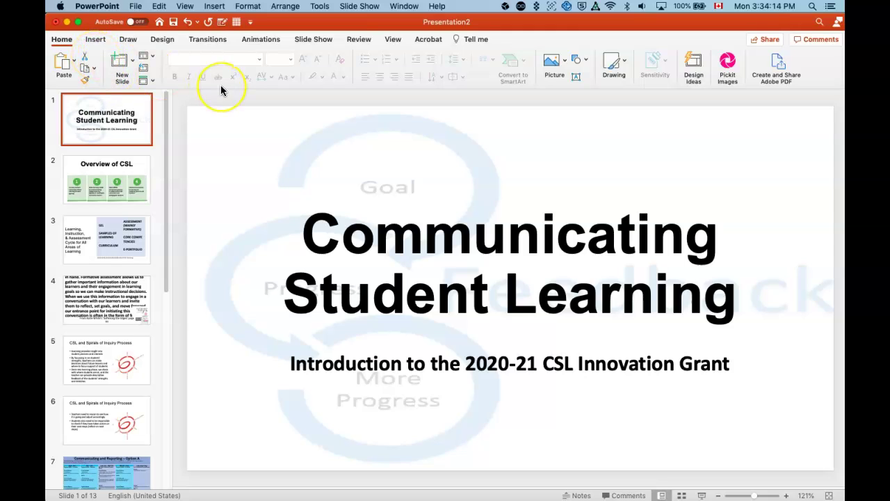
- Apply the dark grey curved-panel Design Ideas layout to the title slide
{"action": "left_click", "coordinate": [162, 39]}
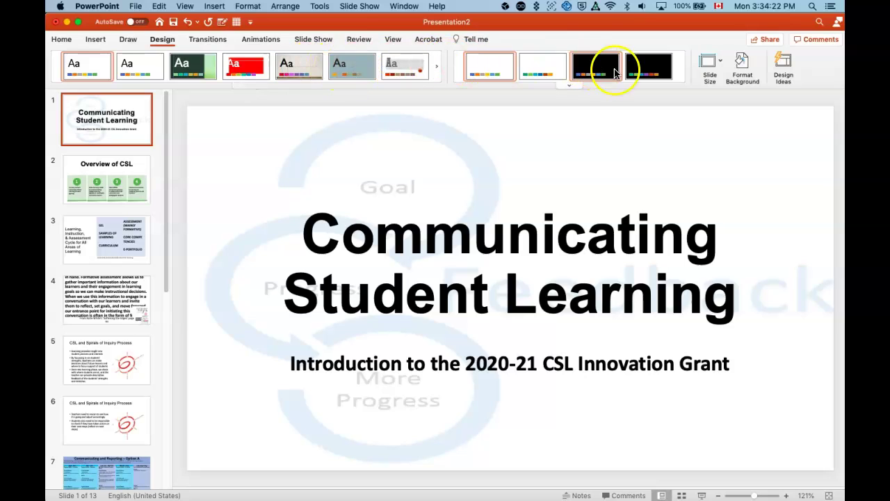
{"action": "left_click", "coordinate": [783, 64]}
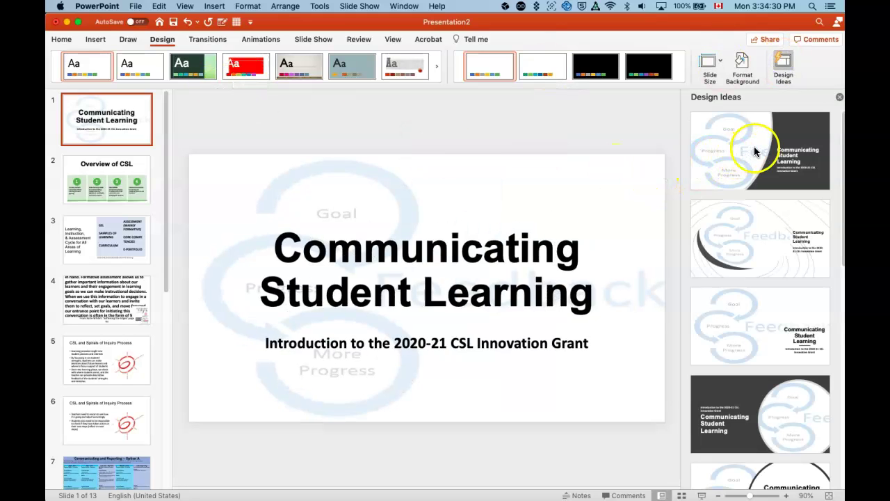
{"action": "scroll", "coordinate": [764, 265], "scroll_direction": "down", "scroll_amount": 5}
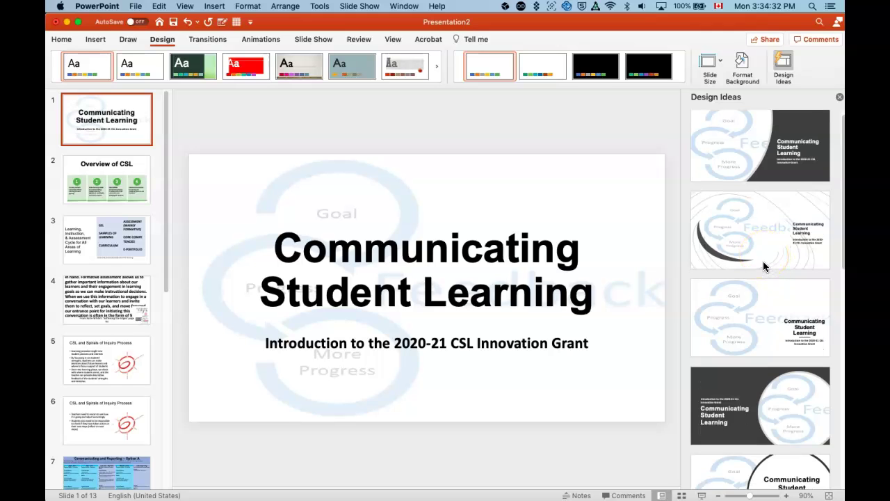
{"action": "scroll", "coordinate": [763, 265], "scroll_direction": "down", "scroll_amount": 8}
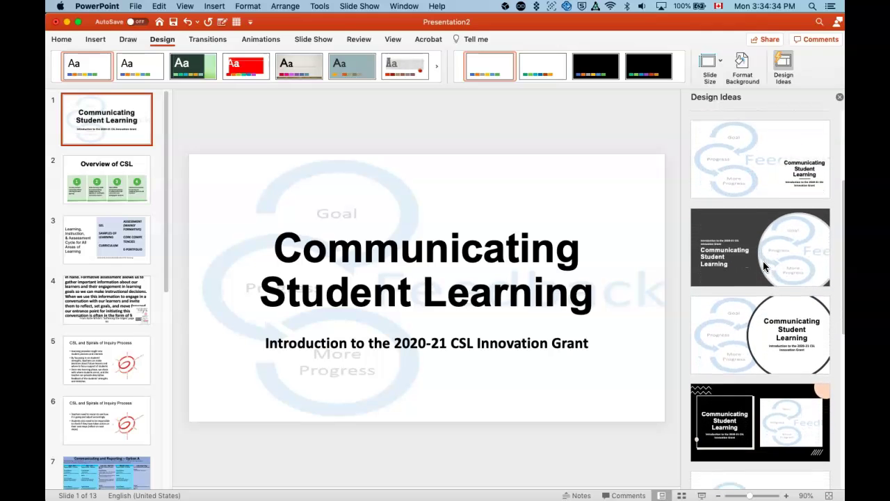
{"action": "scroll", "coordinate": [763, 260], "scroll_direction": "down", "scroll_amount": 10}
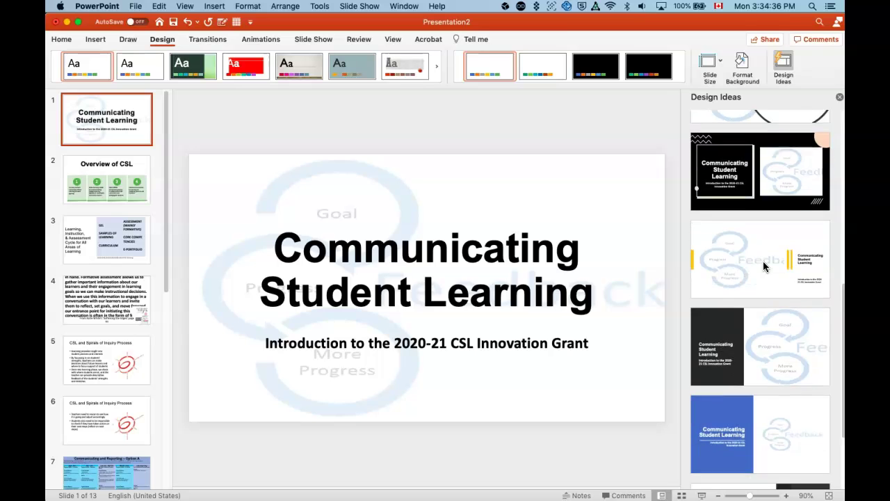
{"action": "left_click", "coordinate": [779, 155]}
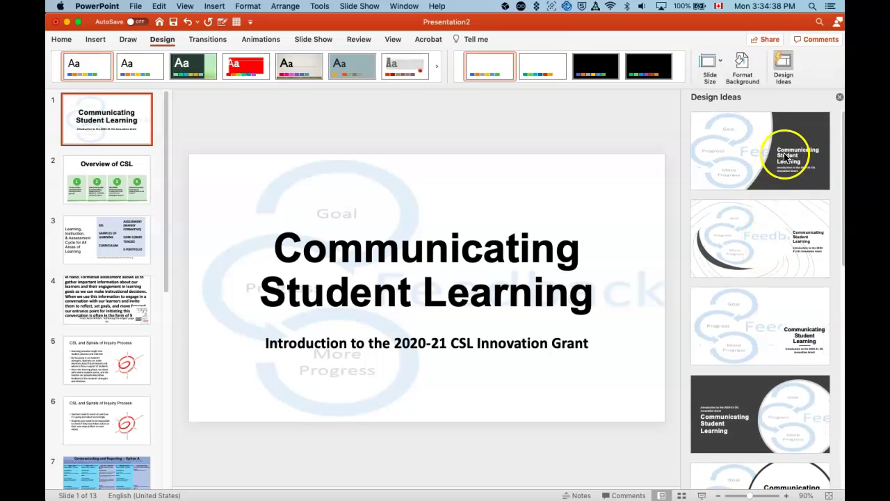
{"action": "left_click", "coordinate": [785, 164]}
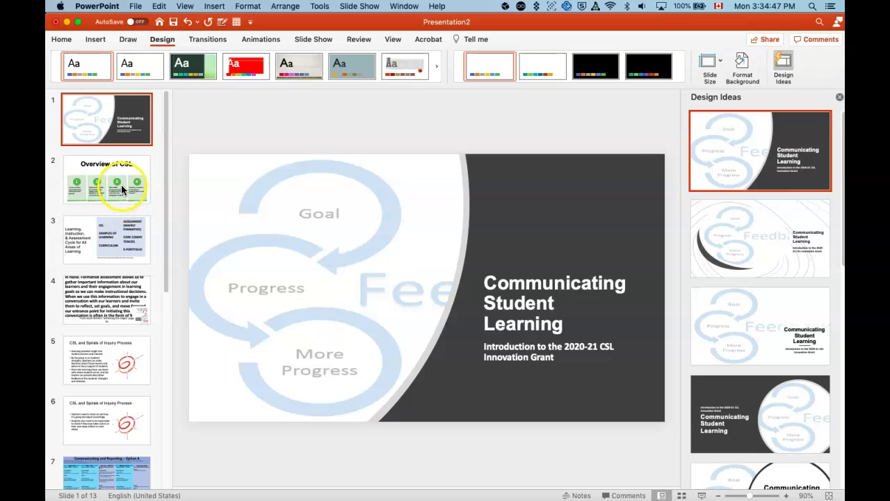
{"action": "left_click", "coordinate": [107, 177]}
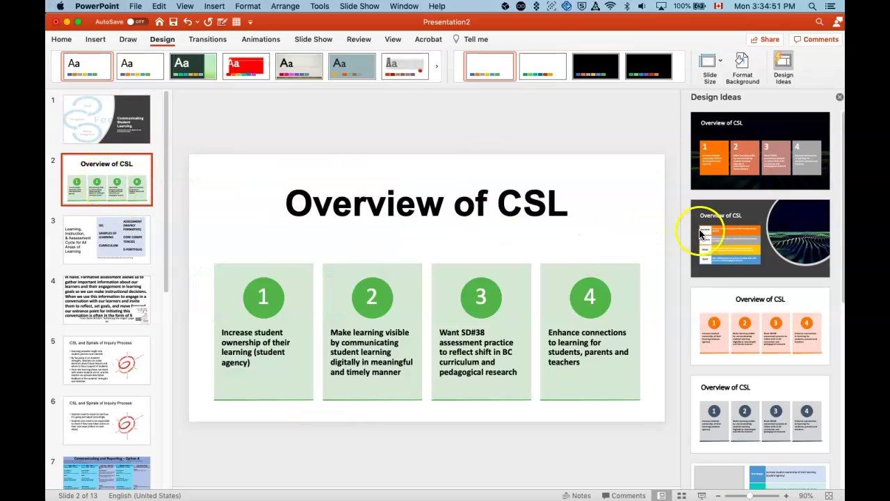
- Give the Overview of CSL slide the dark circular-image Design Ideas layout
{"action": "scroll", "coordinate": [716, 243], "scroll_direction": "down", "scroll_amount": 8}
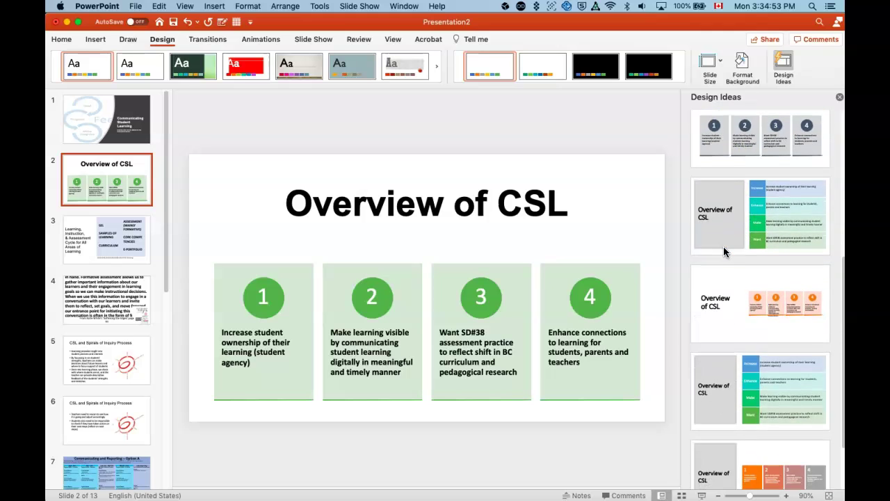
{"action": "scroll", "coordinate": [723, 247], "scroll_direction": "up", "scroll_amount": 8}
{"action": "left_click", "coordinate": [730, 221]}
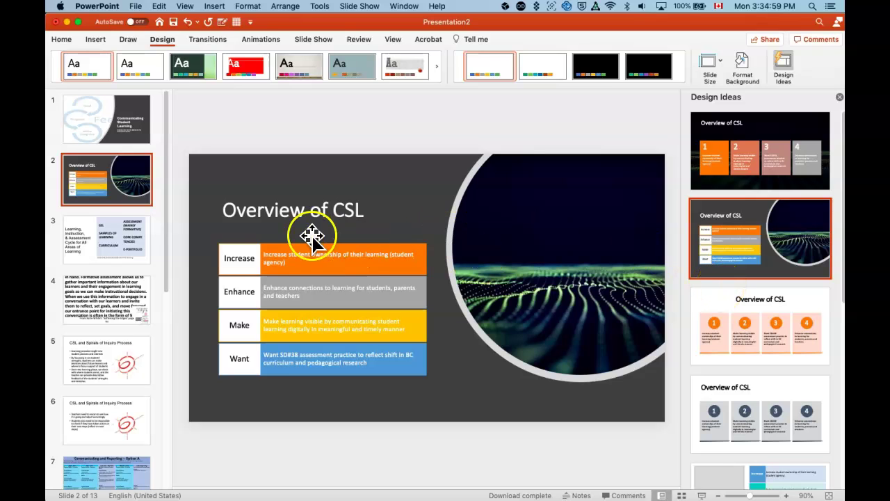
- Apply the dark curved-circle layout to the Learning, Instruction, & Assessment Cycle slide
{"action": "left_click", "coordinate": [95, 233]}
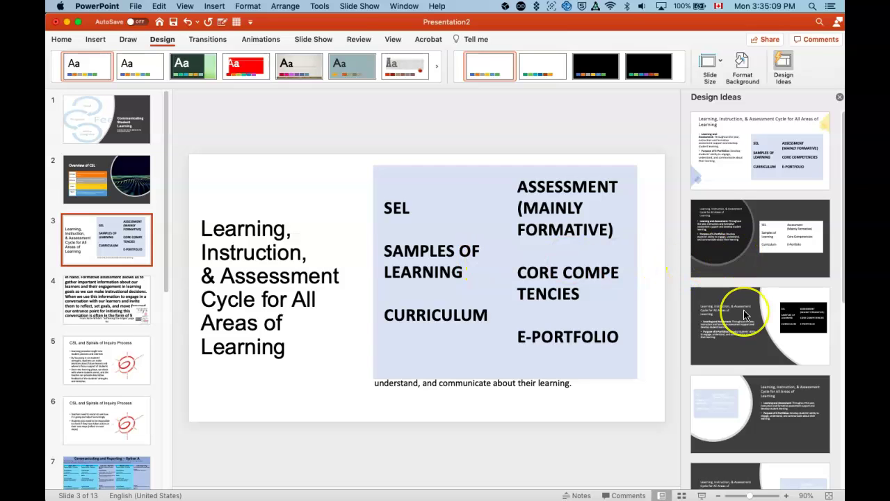
{"action": "scroll", "coordinate": [743, 315], "scroll_direction": "down", "scroll_amount": 5}
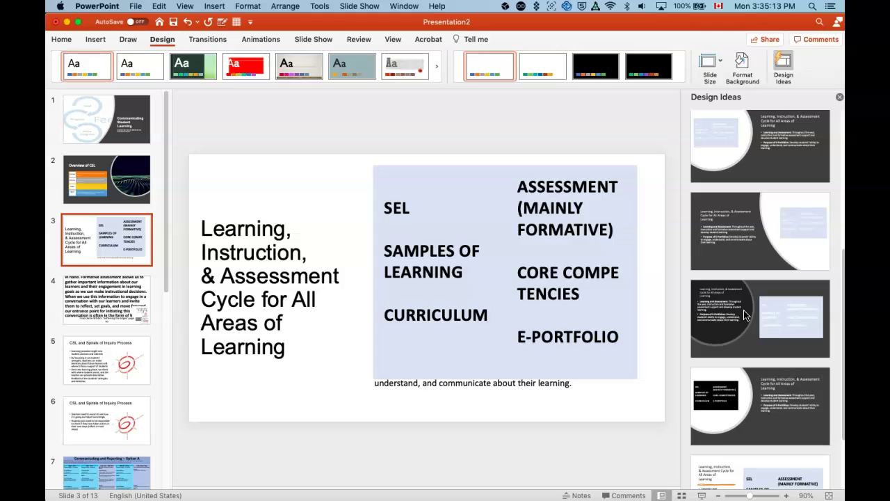
{"action": "scroll", "coordinate": [744, 315], "scroll_direction": "up", "scroll_amount": 2}
{"action": "left_click", "coordinate": [733, 298]}
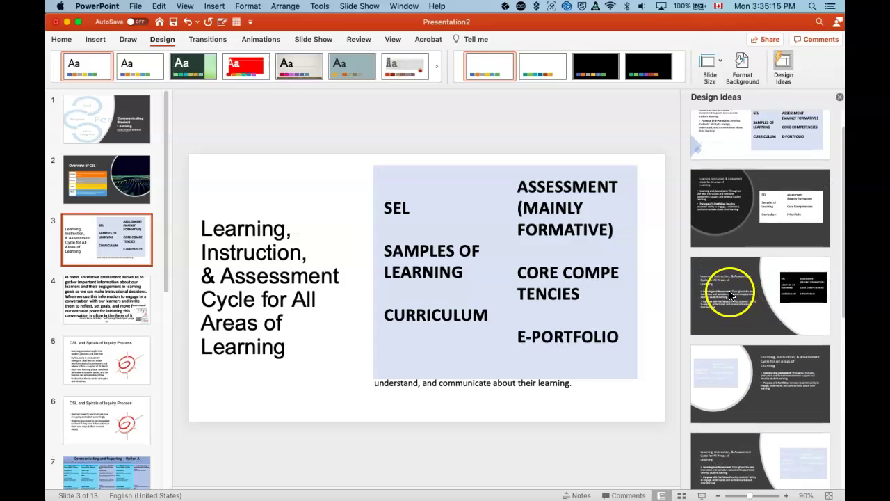
{"action": "left_click", "coordinate": [715, 239]}
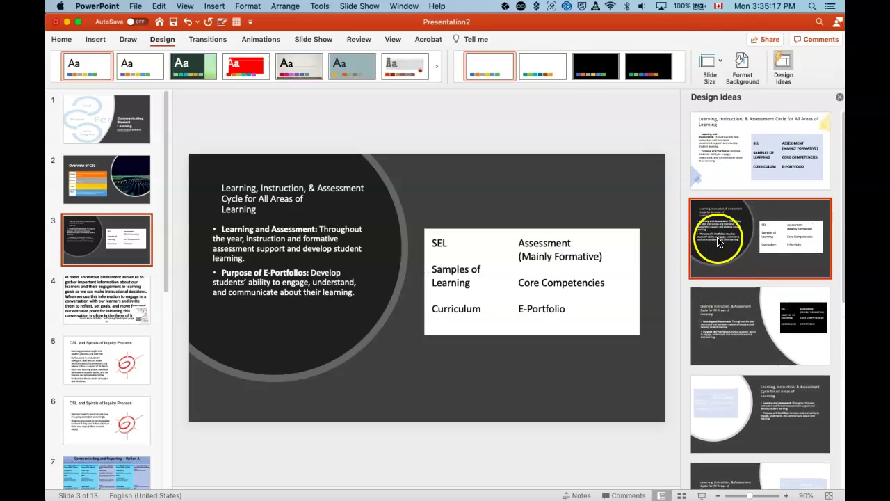
{"action": "left_click", "coordinate": [110, 296]}
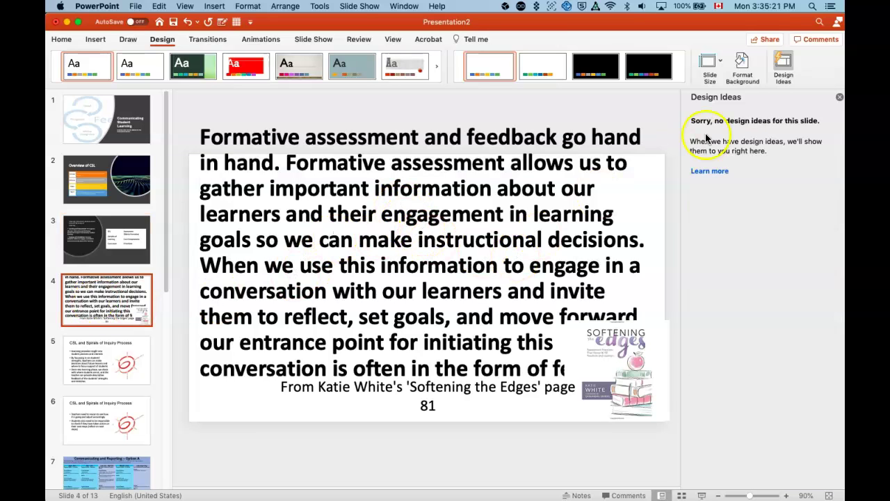
- Select the whole Formative assessment quote on slide 4 and request Design Ideas suggestions
{"action": "left_click", "coordinate": [401, 236]}
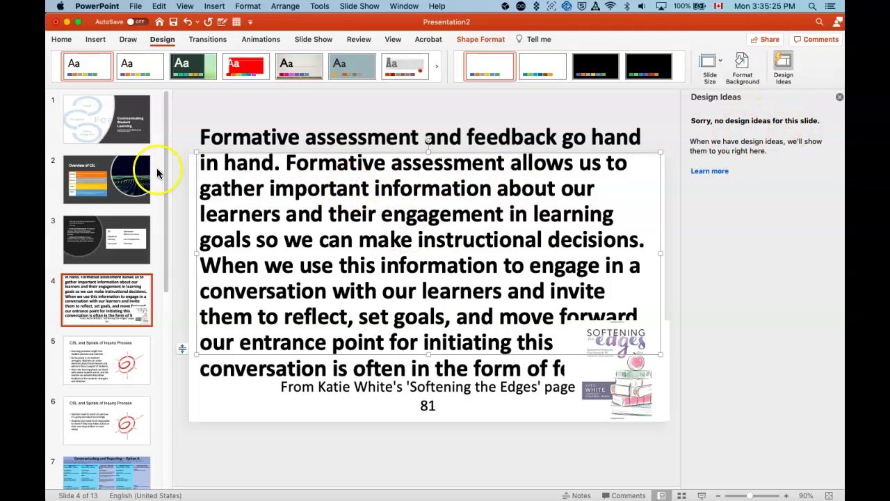
{"action": "left_click_drag", "start_coordinate": [200, 134], "coordinate": [587, 381]}
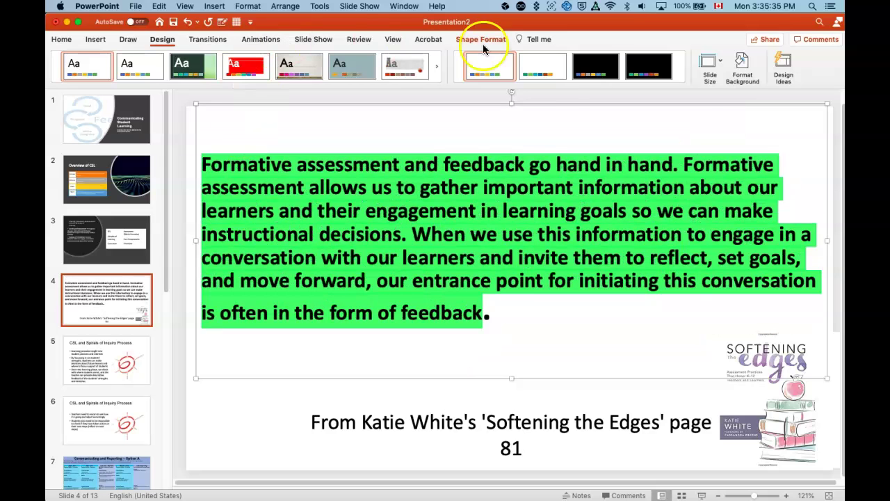
{"action": "left_click", "coordinate": [786, 64]}
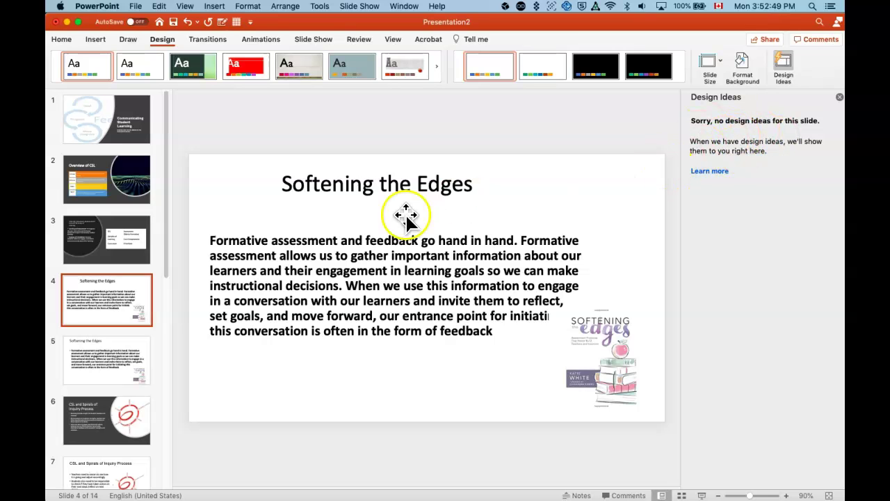
- Switch from slide 5 to slide 4 and back so Design Ideas generates suggestions for slide 5
{"action": "left_click", "coordinate": [95, 357]}
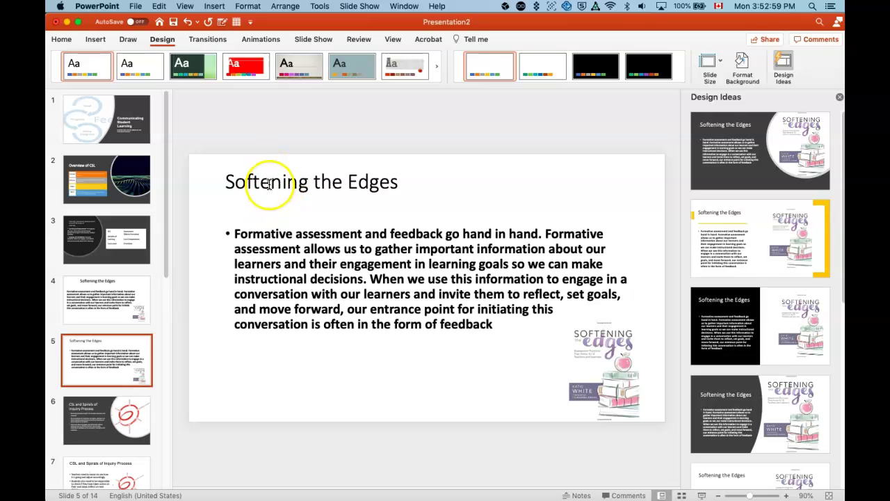
{"action": "left_click", "coordinate": [118, 289]}
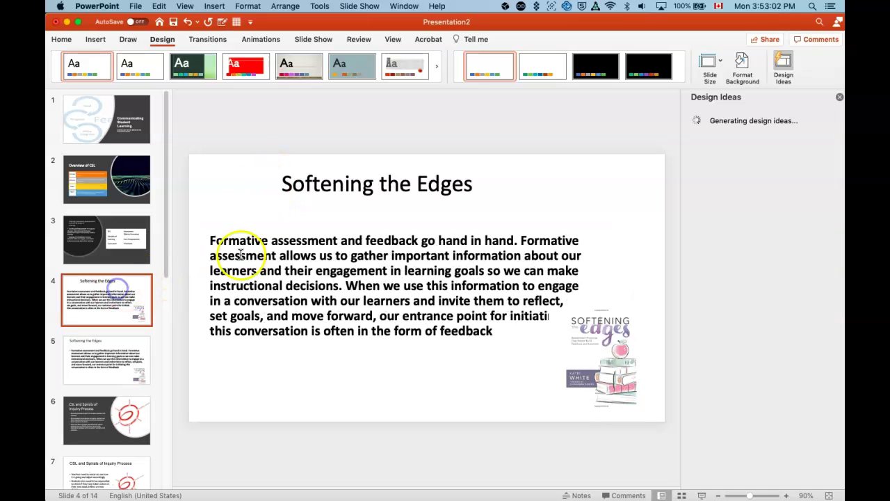
{"action": "left_click", "coordinate": [112, 357]}
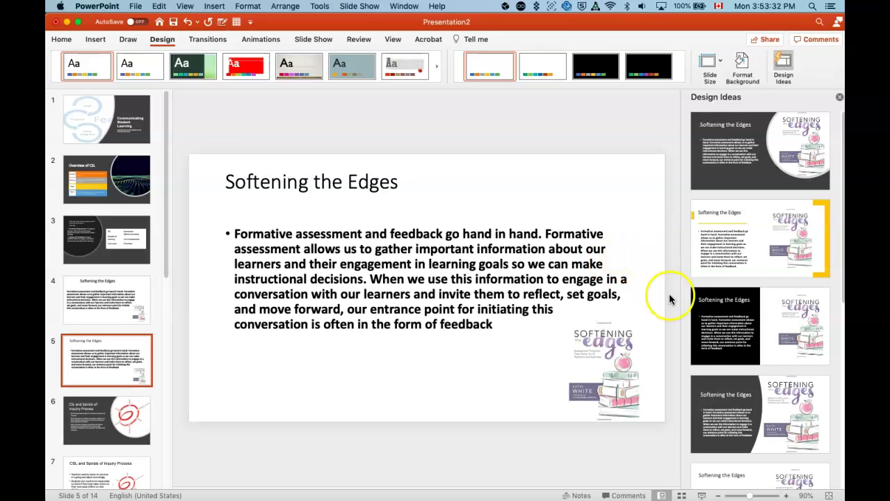
- Give slide 5 the dark curved layout with the book cover and remove its bullet
{"action": "left_click", "coordinate": [738, 407]}
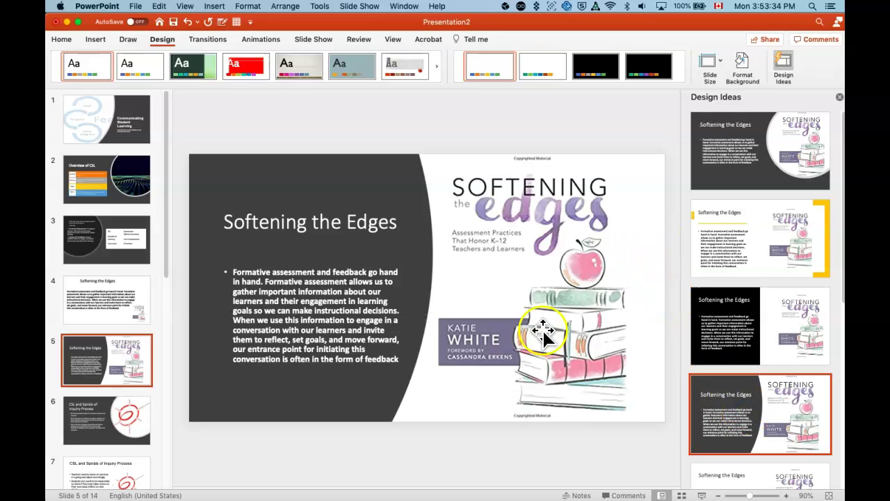
{"action": "double_click", "coordinate": [235, 272]}
{"action": "key", "text": "BackSpace"}
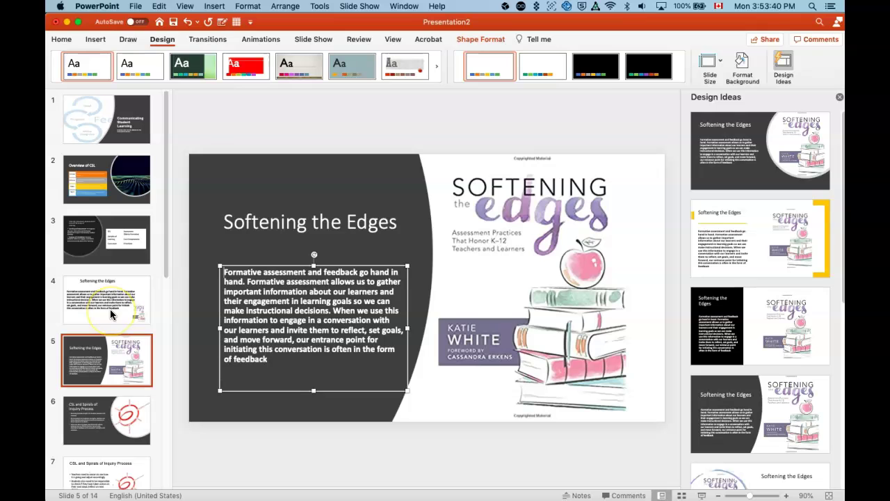
- Apply the dark layout with the curved spiral image to the CSL and Spirals of Inquiry Process slide
{"action": "scroll", "coordinate": [104, 327], "scroll_direction": "down", "scroll_amount": 3}
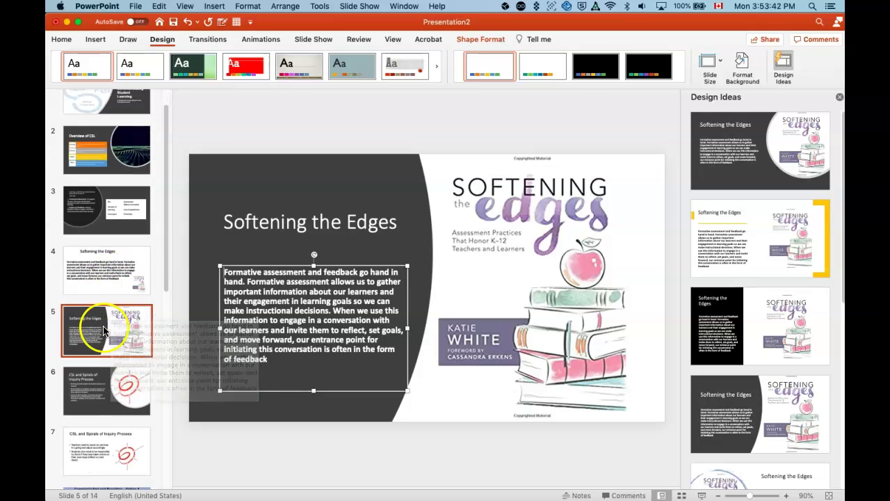
{"action": "left_click", "coordinate": [102, 363]}
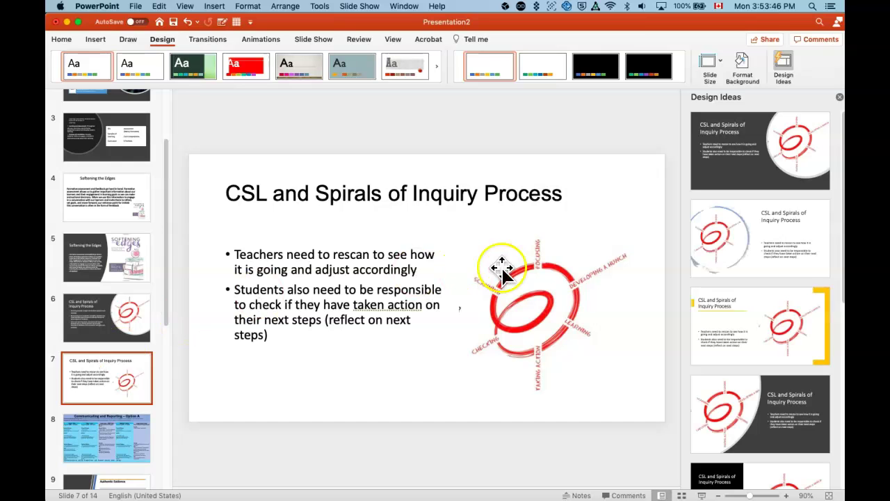
{"action": "left_click", "coordinate": [757, 402]}
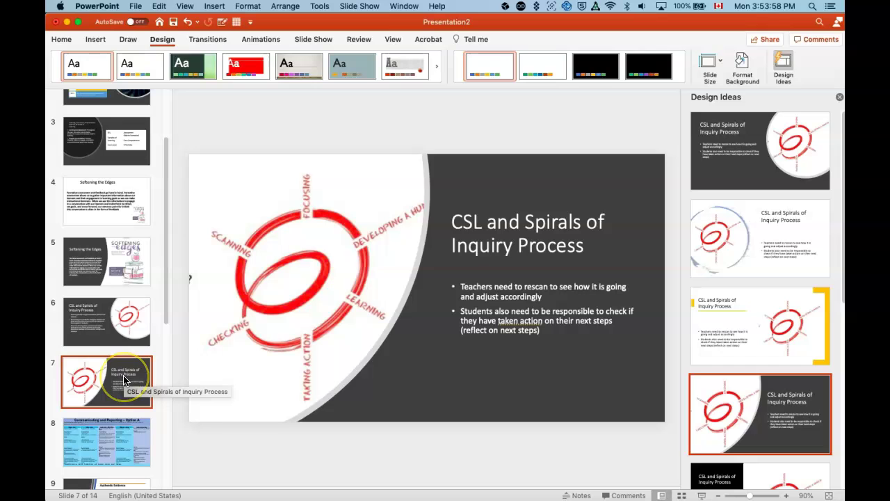
{"action": "scroll", "coordinate": [124, 379], "scroll_direction": "up", "scroll_amount": 4}
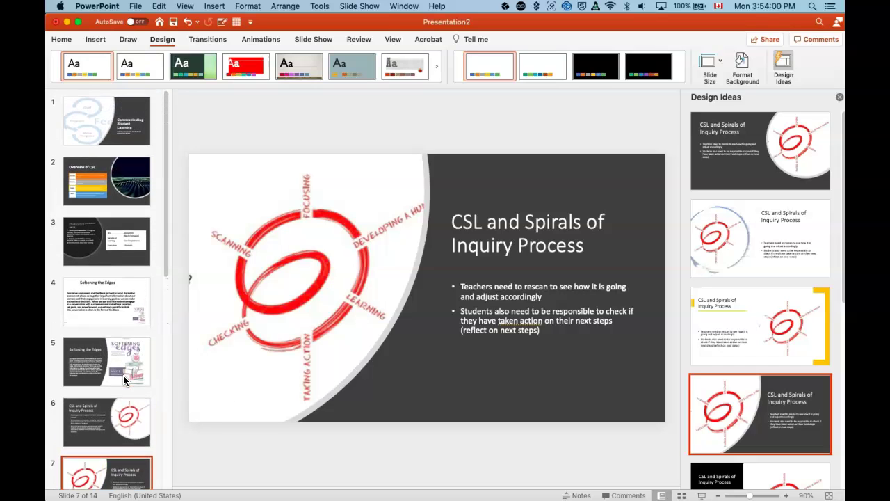
{"action": "scroll", "coordinate": [124, 379], "scroll_direction": "down", "scroll_amount": 2}
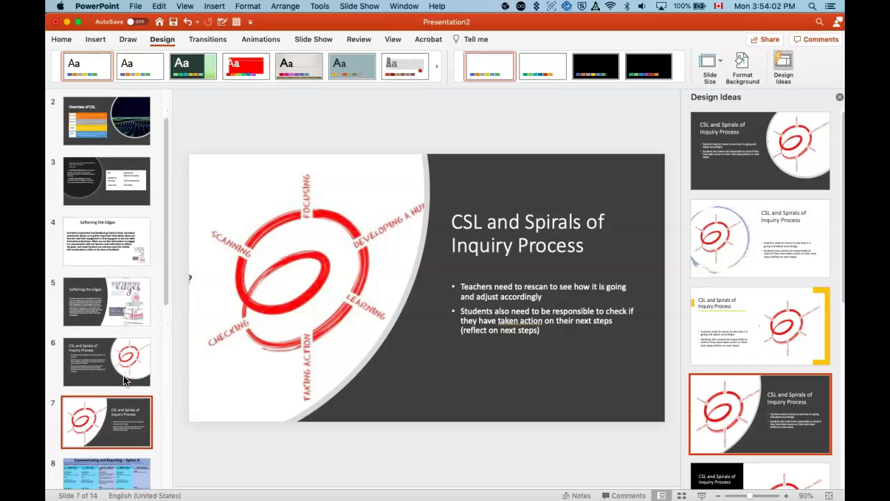